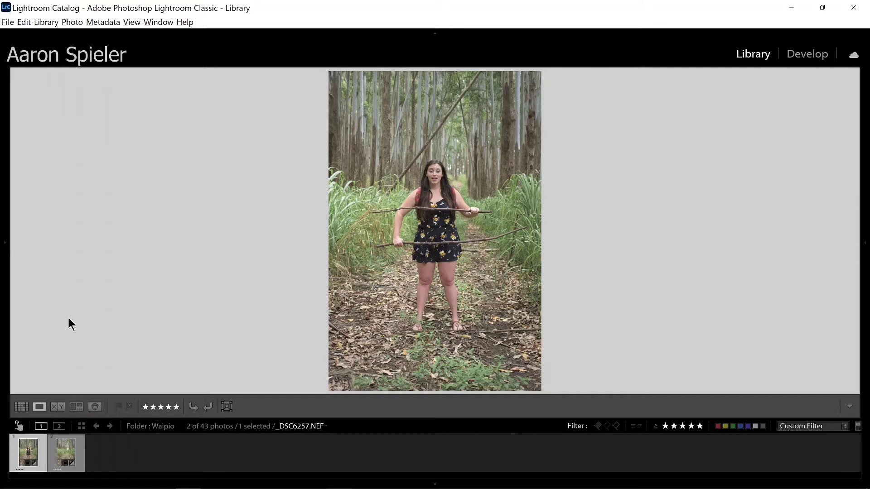
- Compare the woman-with-sticks and empty forest path photos, then select both thumbnails together
click(59, 455)
click(39, 456)
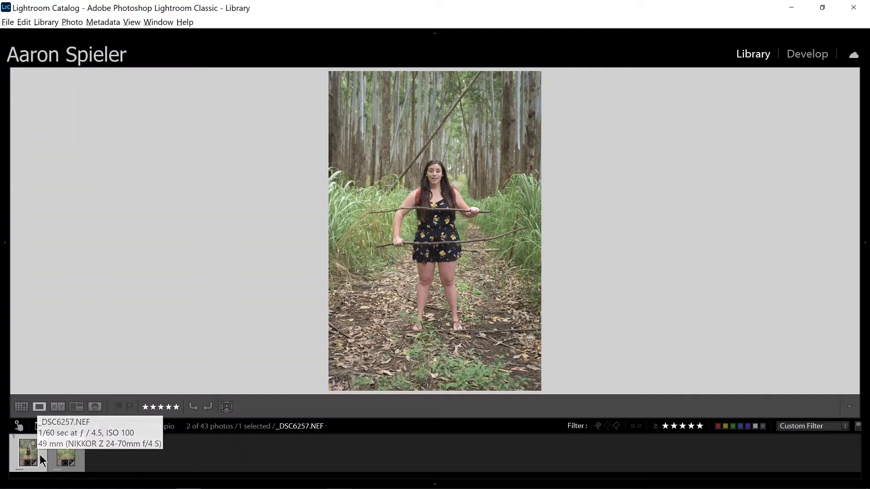
click(55, 455)
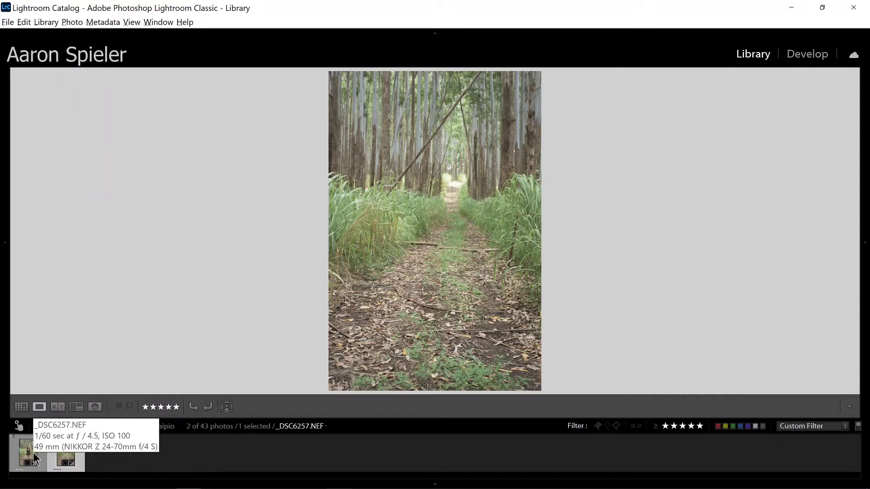
click(34, 453)
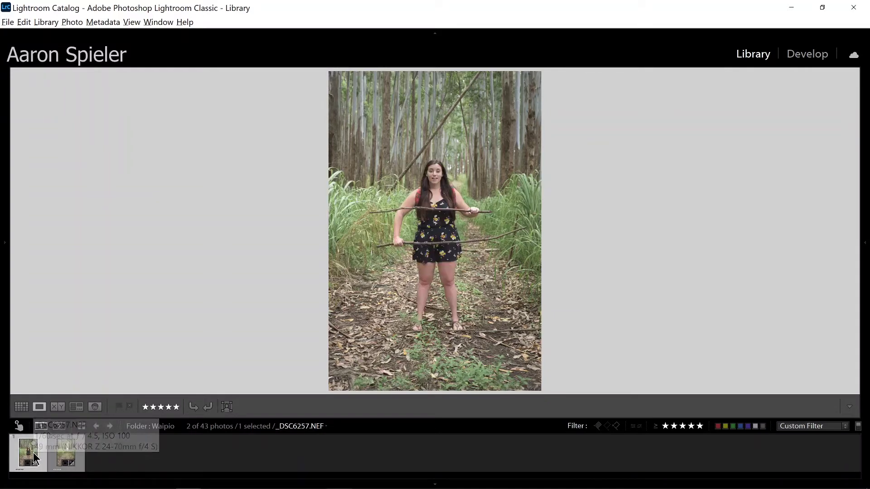
ctrl+click(58, 454)
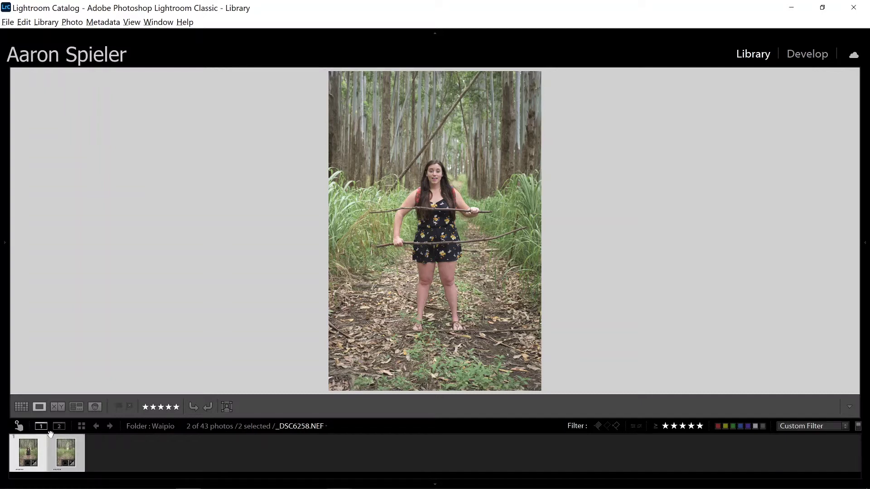
- Send both selected photos to Photoshop with Edit In > Open as Layers in Photoshop
right_click(33, 453)
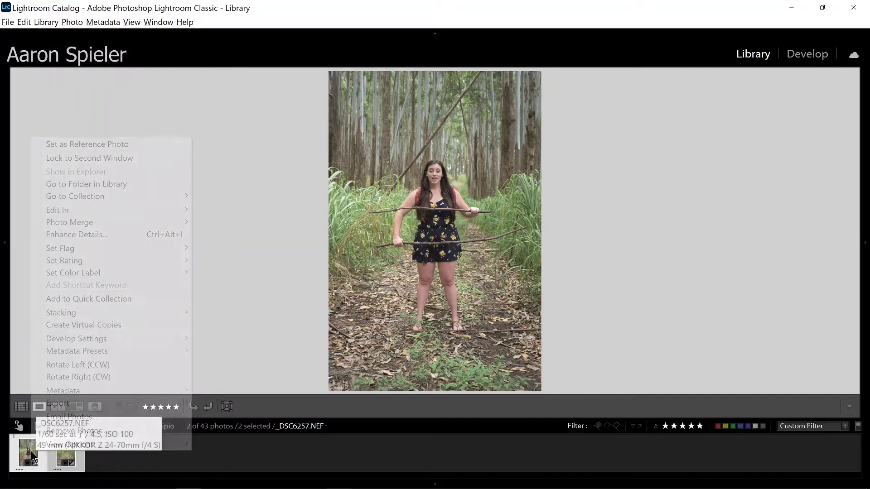
mouse_move(98, 208)
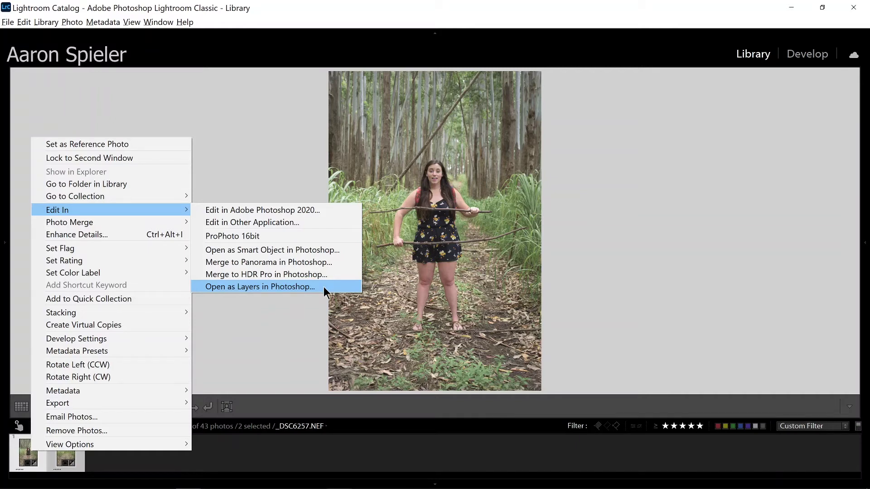
click(296, 327)
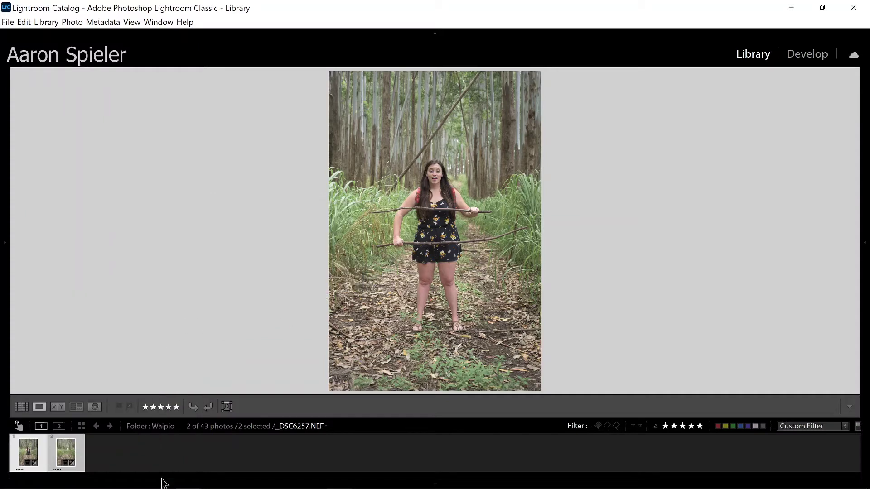
click(208, 480)
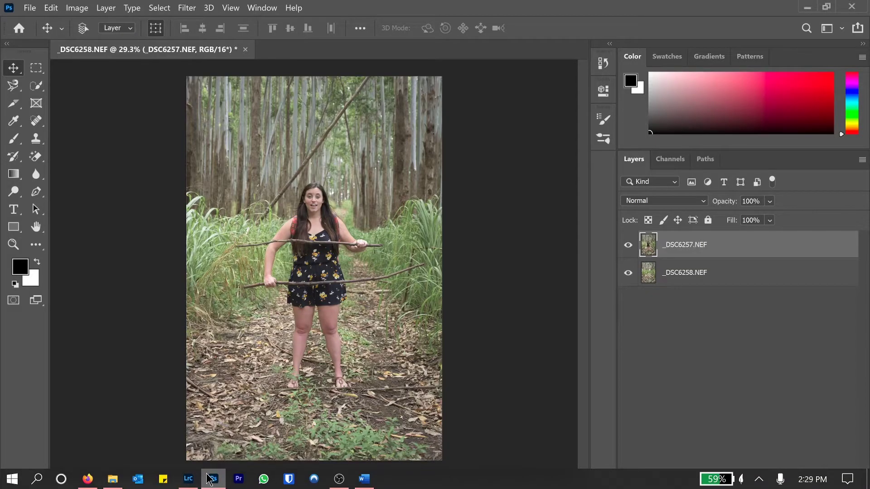
- Toggle _DSC6257.NEF's visibility to check the empty path beneath, then reselect that top layer
click(666, 390)
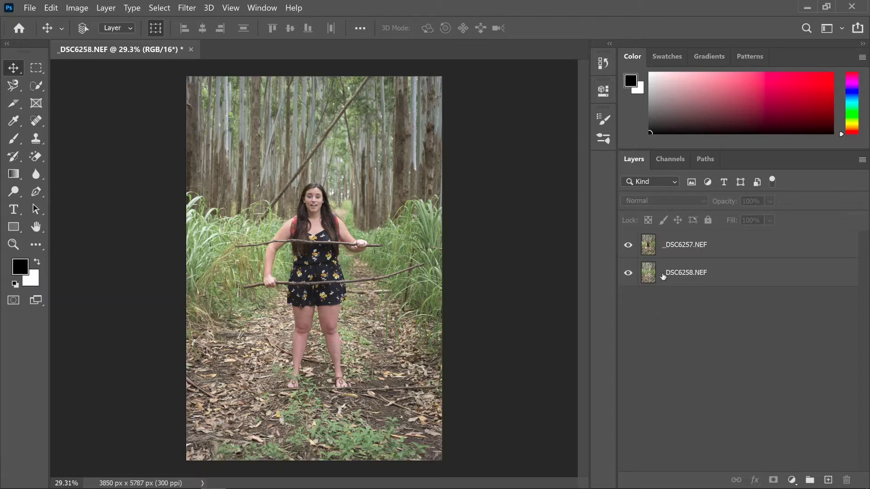
click(651, 250)
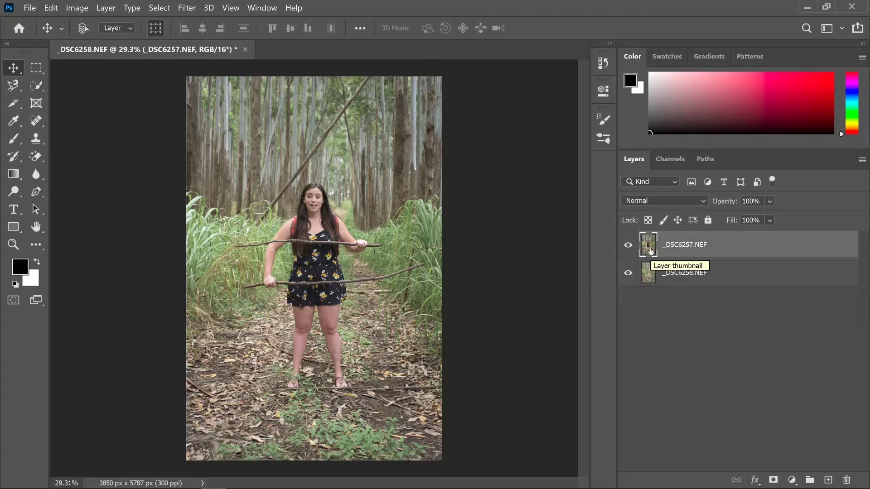
click(650, 273)
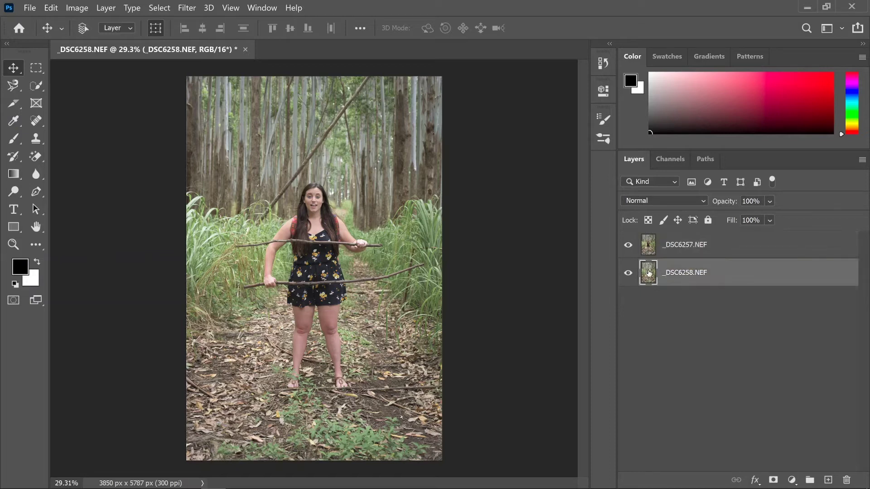
click(628, 244)
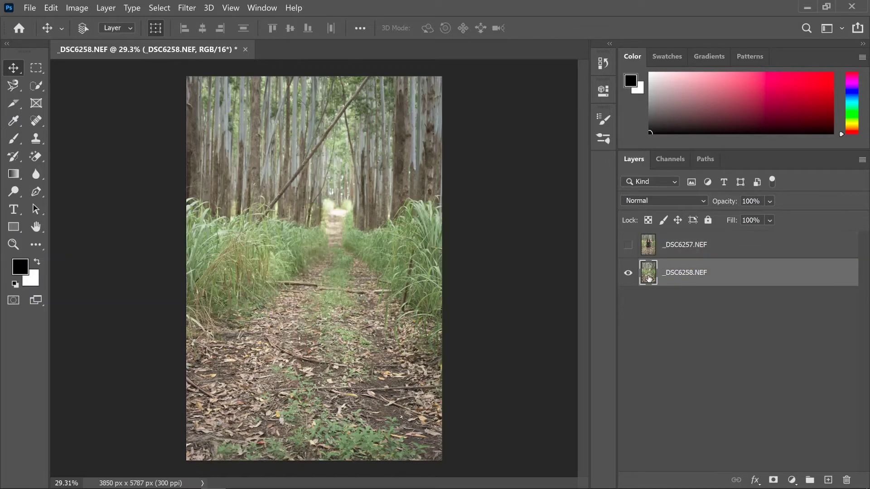
click(629, 247)
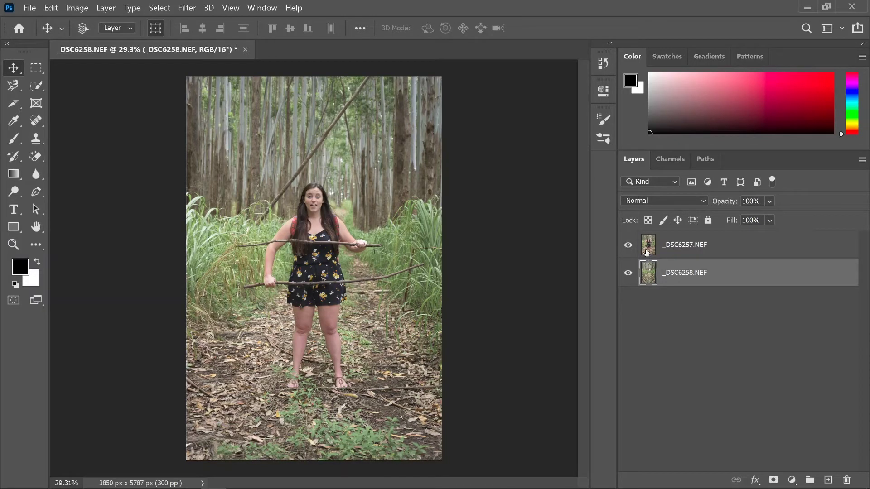
click(647, 252)
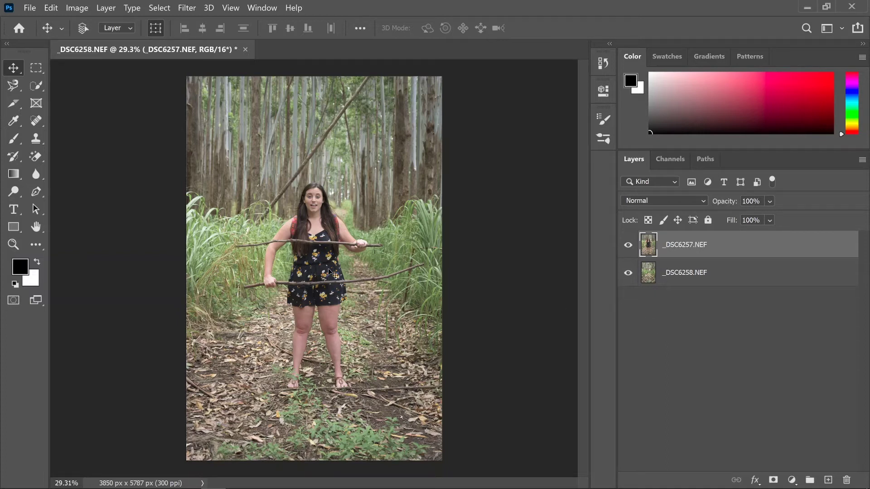
scroll(322, 275, up, 6)
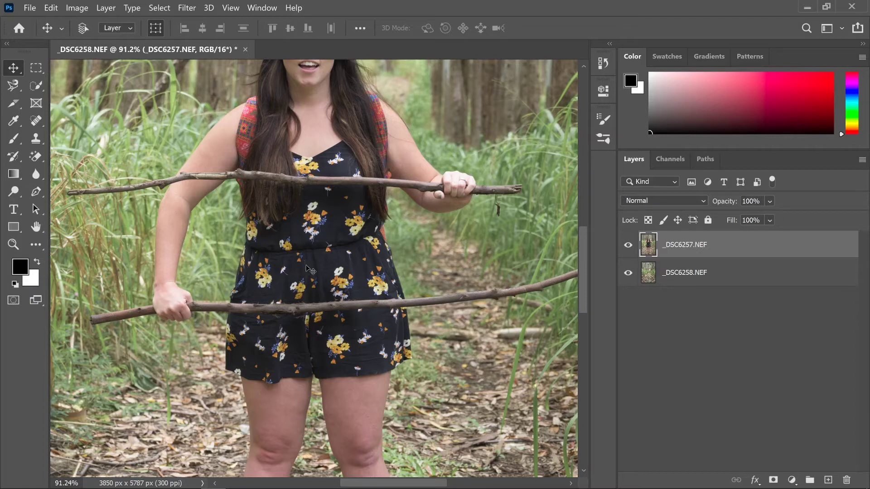
- Zoom out slightly from the woman and switch to the Pen Tool in Path mode
scroll(317, 277, down, 2)
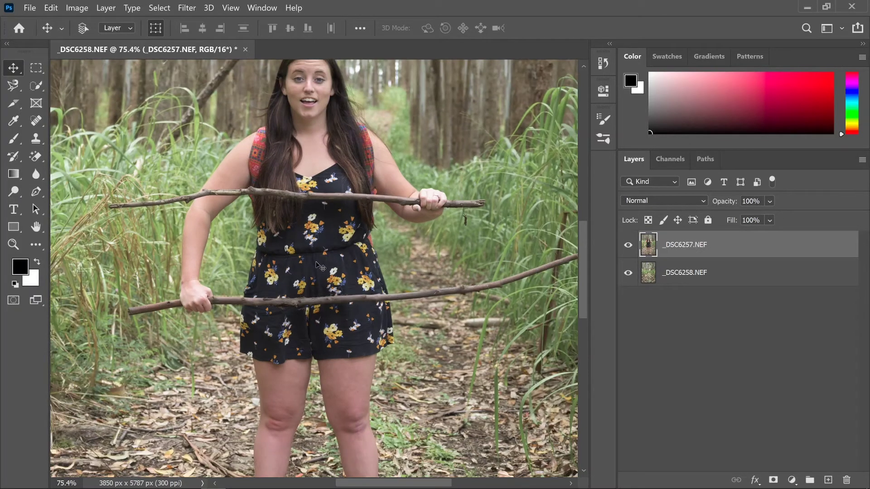
click(35, 191)
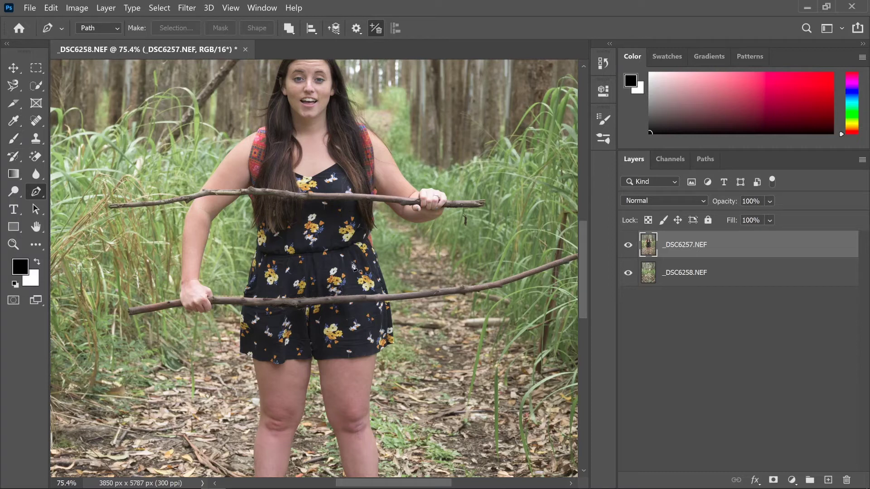
- Add a layer mask to the woman layer and paint black across her waist
click(774, 479)
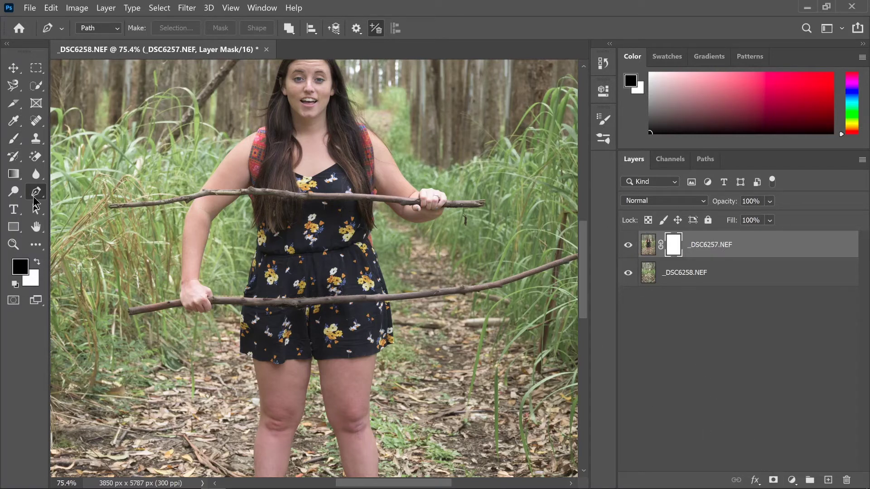
click(13, 139)
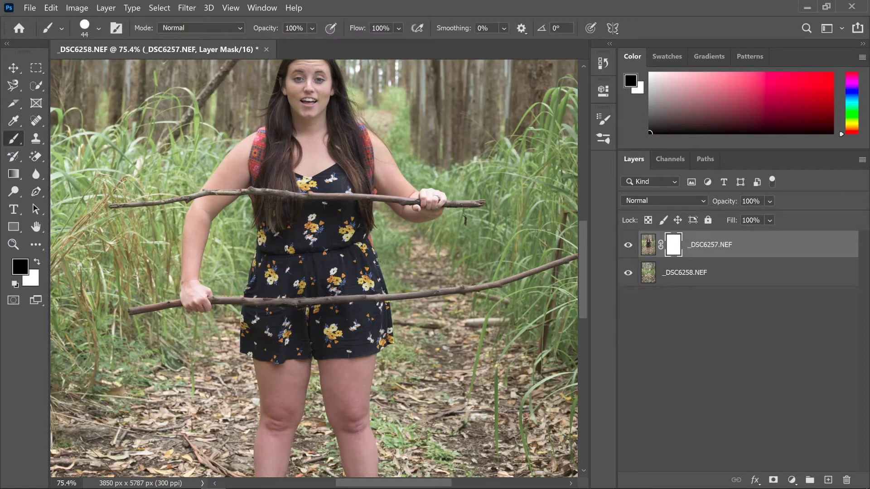
mouse_move(357, 252)
mouse_down()
mouse_move(274, 252)
mouse_move(358, 246)
mouse_move(237, 228)
mouse_move(362, 244)
mouse_move(329, 237)
mouse_move(375, 235)
mouse_move(391, 265)
mouse_move(392, 296)
mouse_move(365, 287)
mouse_move(290, 296)
mouse_up()
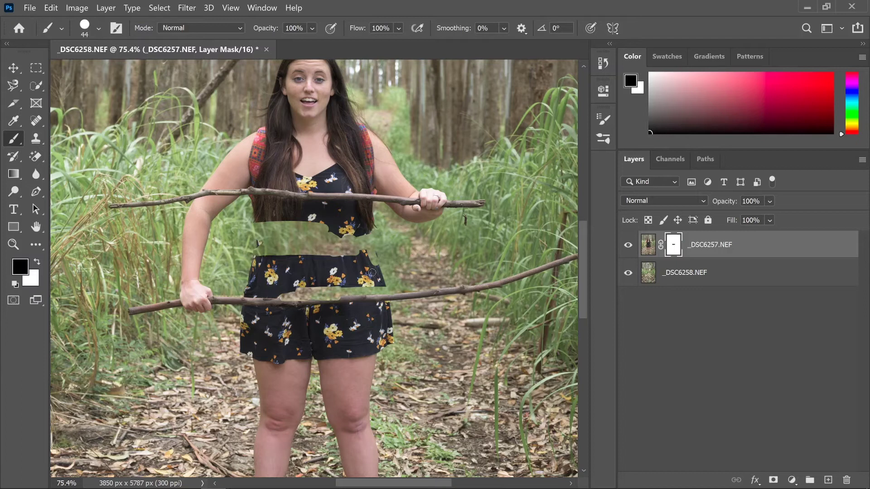
- Undo the painted strokes and delete the layer mask without applying it
key(ctrl+z)
key(ctrl+z)
key(ctrl+z)
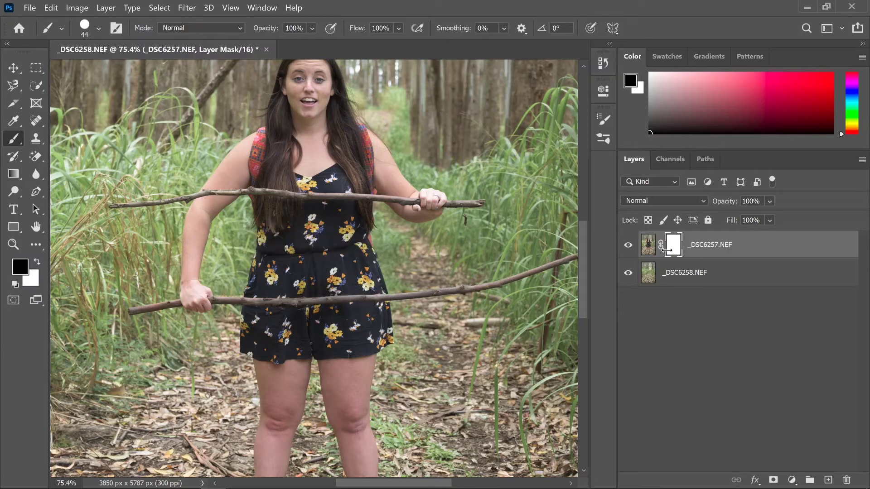
drag(670, 251, 846, 480)
click(577, 218)
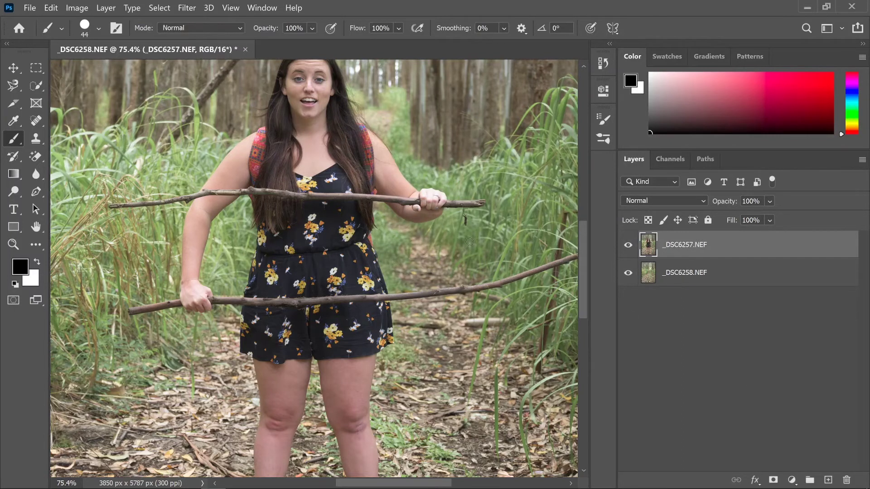
scroll(381, 213, down, 3)
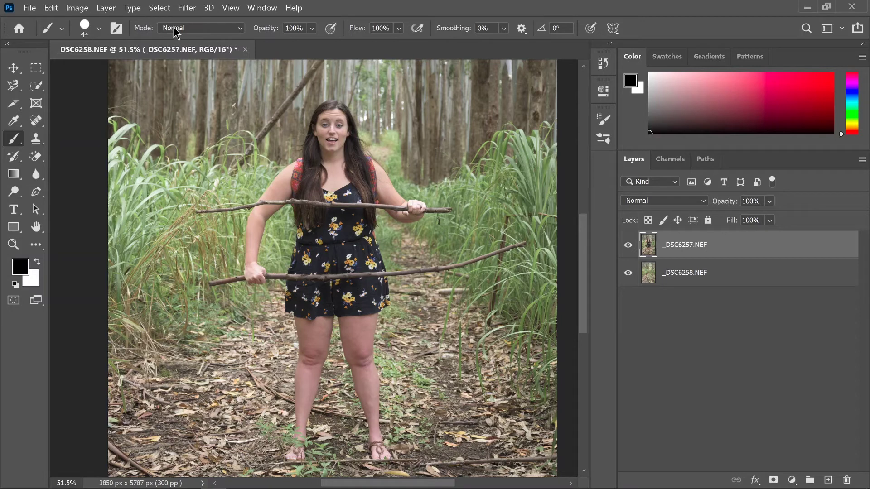
- Load the Allyson channel via Select > Load Selection and zoom in to inspect the outline
click(160, 8)
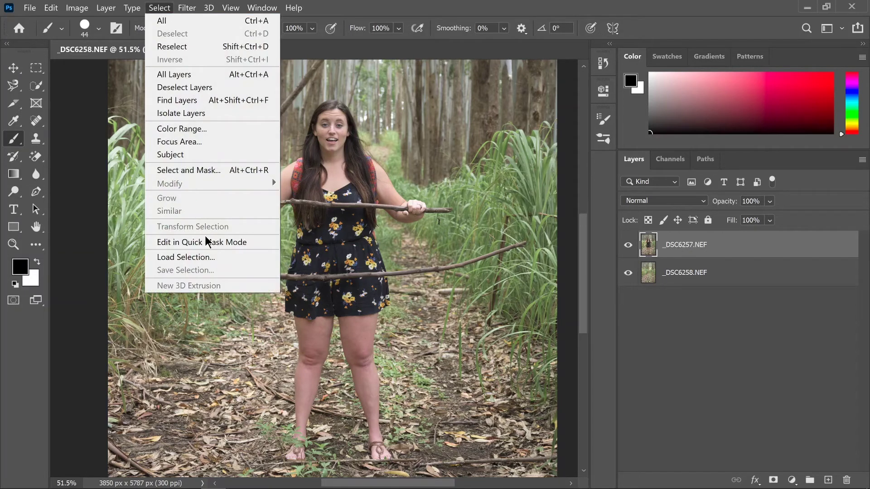
click(205, 257)
click(443, 145)
click(412, 178)
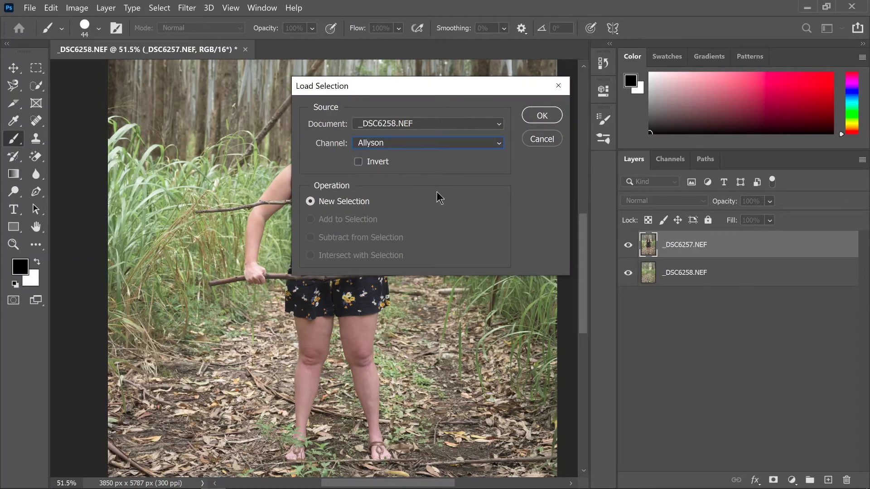
click(542, 116)
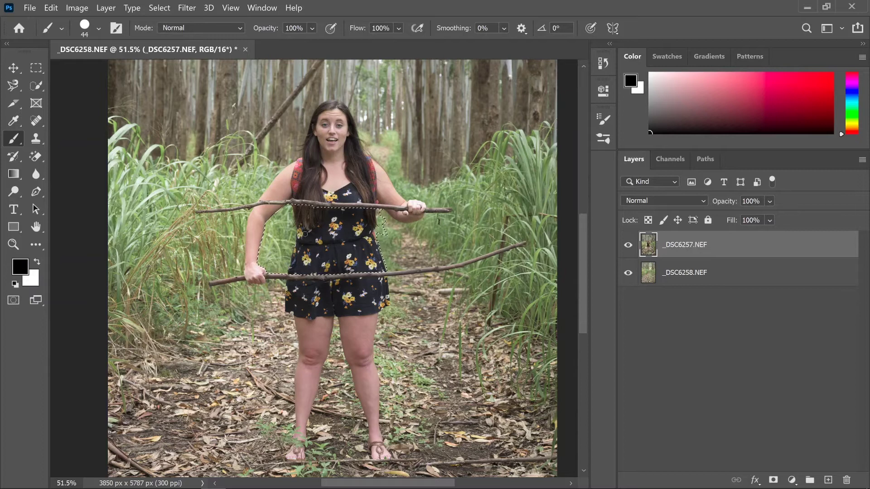
scroll(317, 209, up, 4)
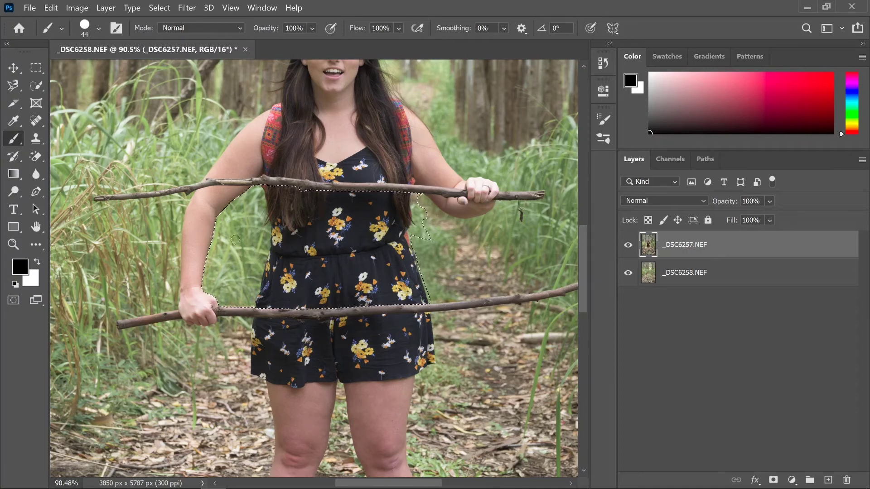
scroll(251, 240, up, 4)
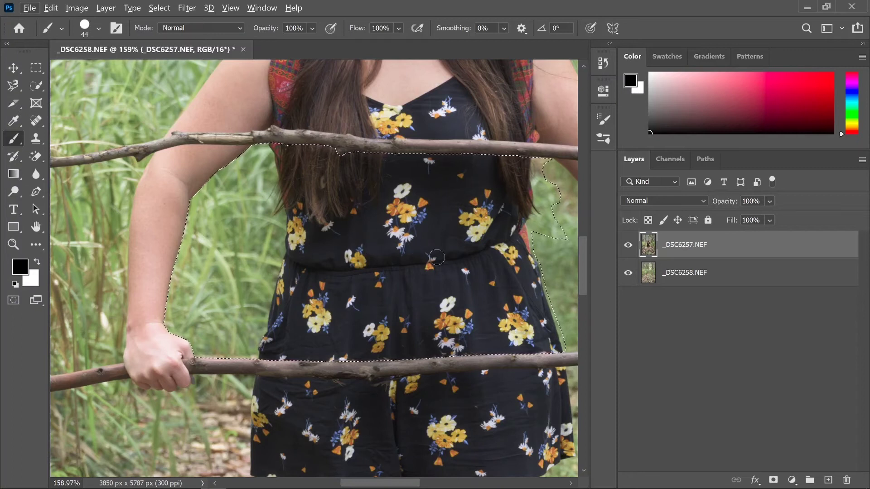
scroll(431, 257, down, 3)
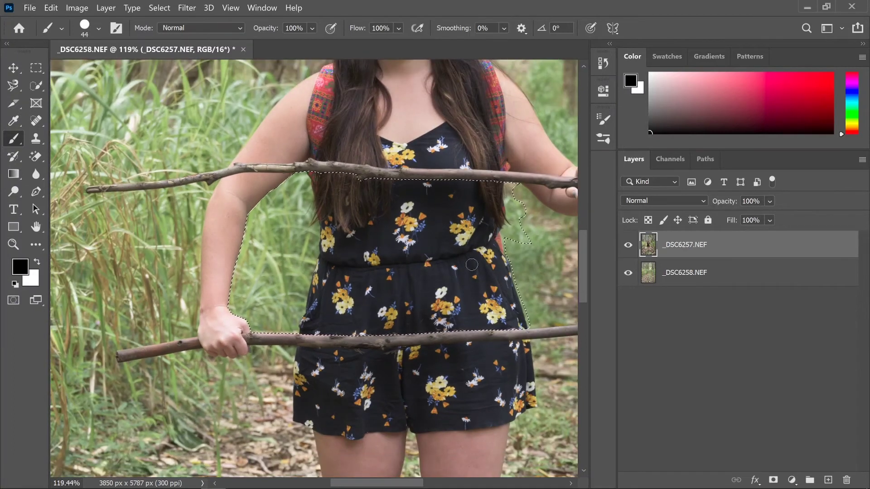
scroll(472, 265, right, 3)
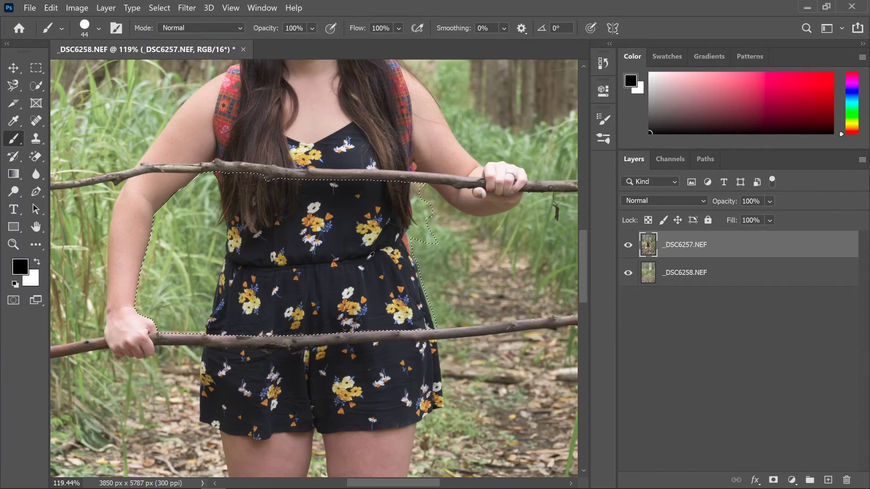
scroll(365, 254, down, 3)
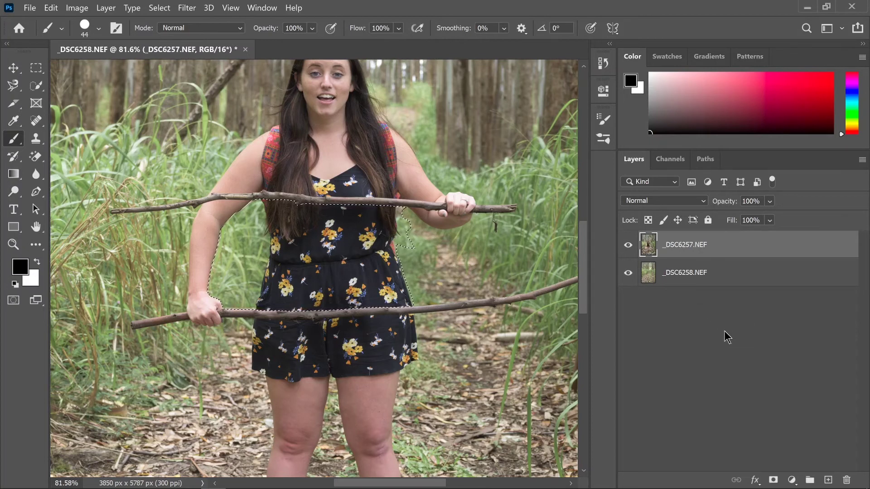
- Add a layer mask from the torso selection and invert it with Image > Adjustments > Invert
click(771, 479)
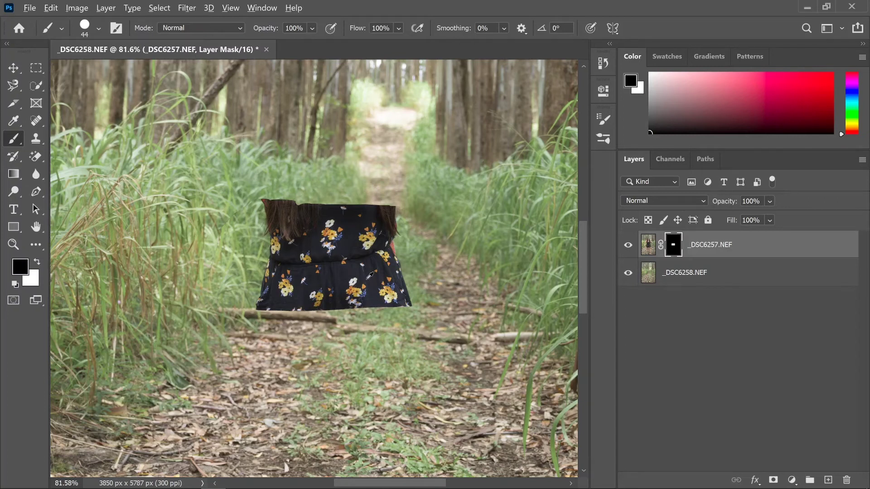
scroll(369, 283, down, 3)
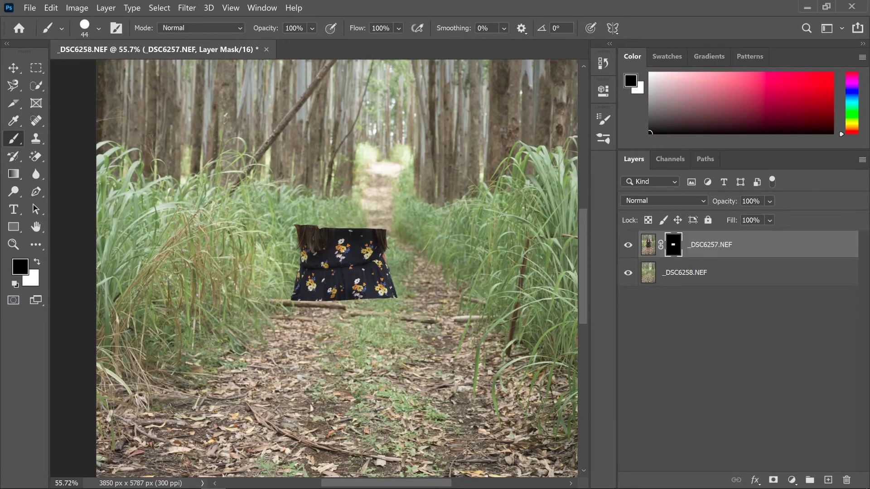
click(80, 13)
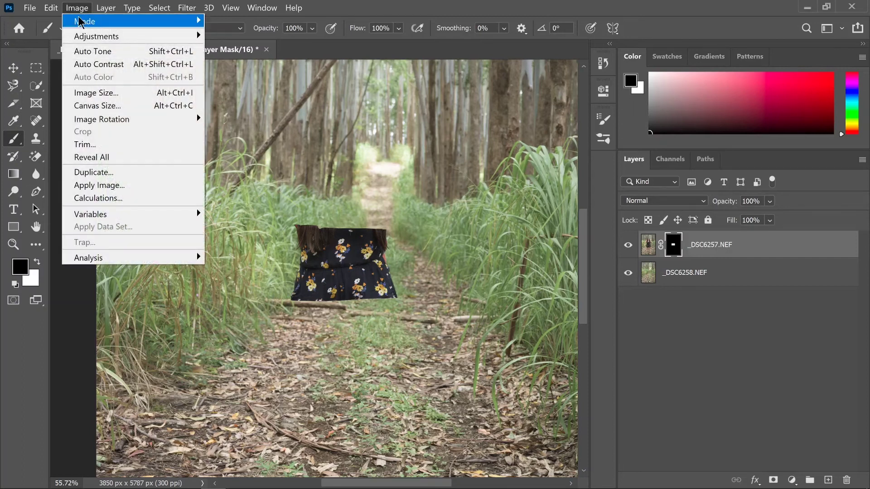
mouse_move(187, 40)
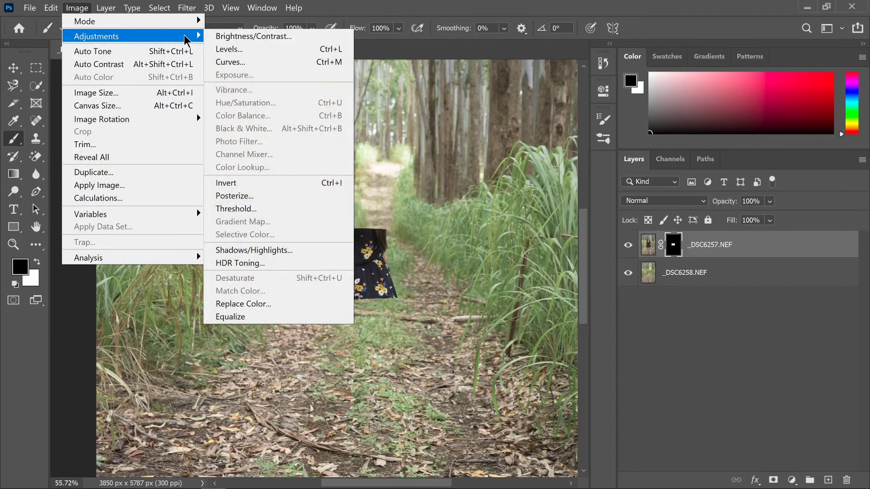
click(288, 183)
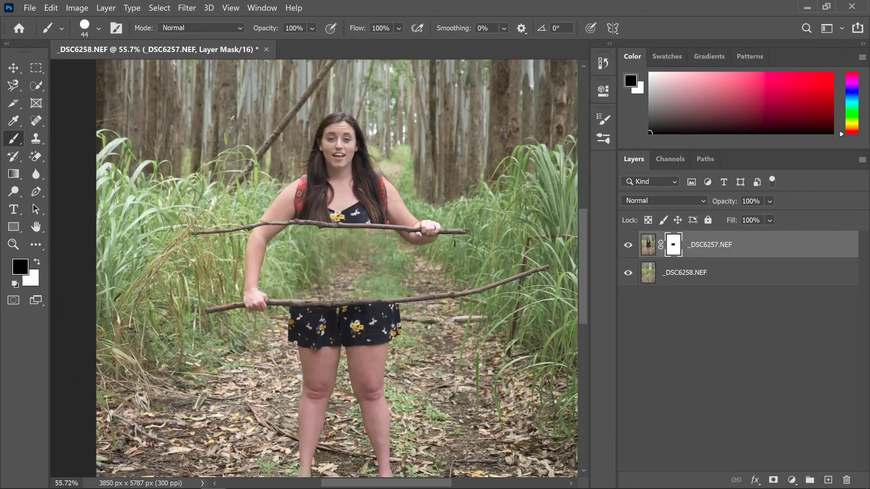
scroll(330, 241, down, 6)
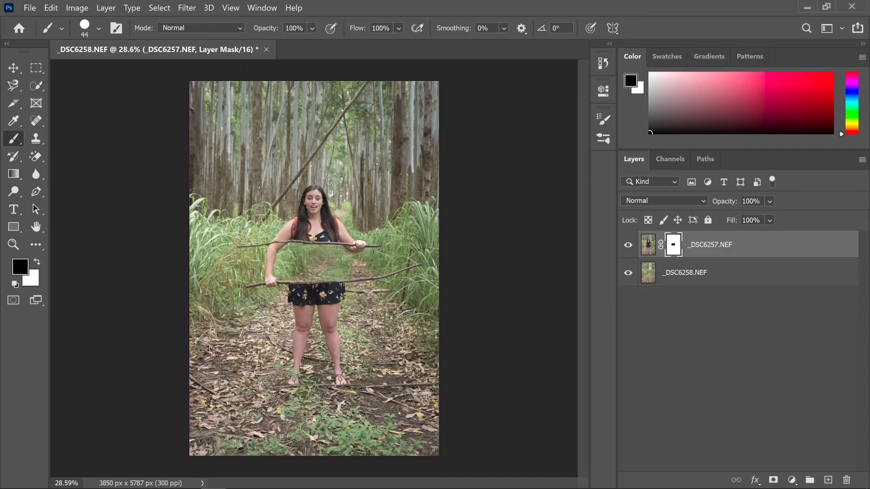
click(29, 8)
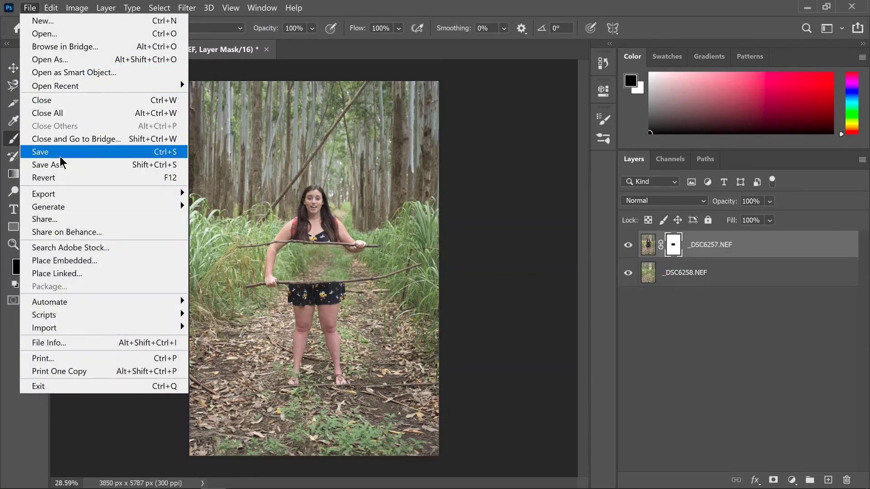
click(477, 221)
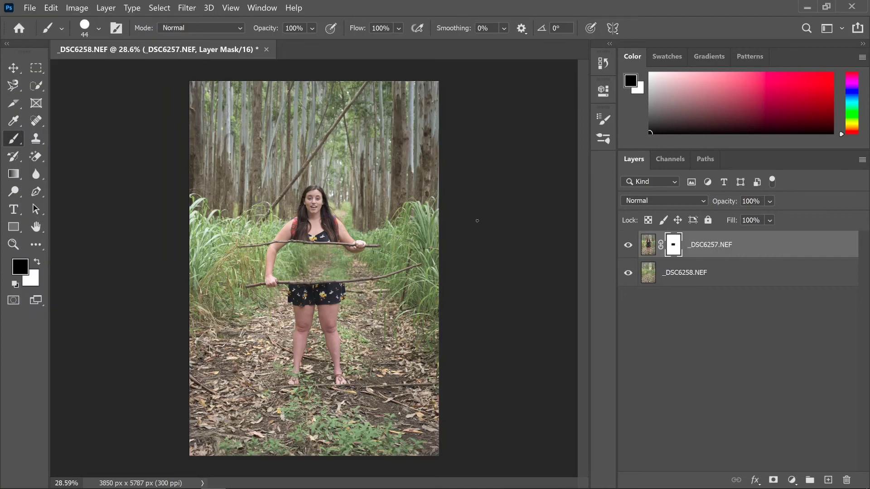